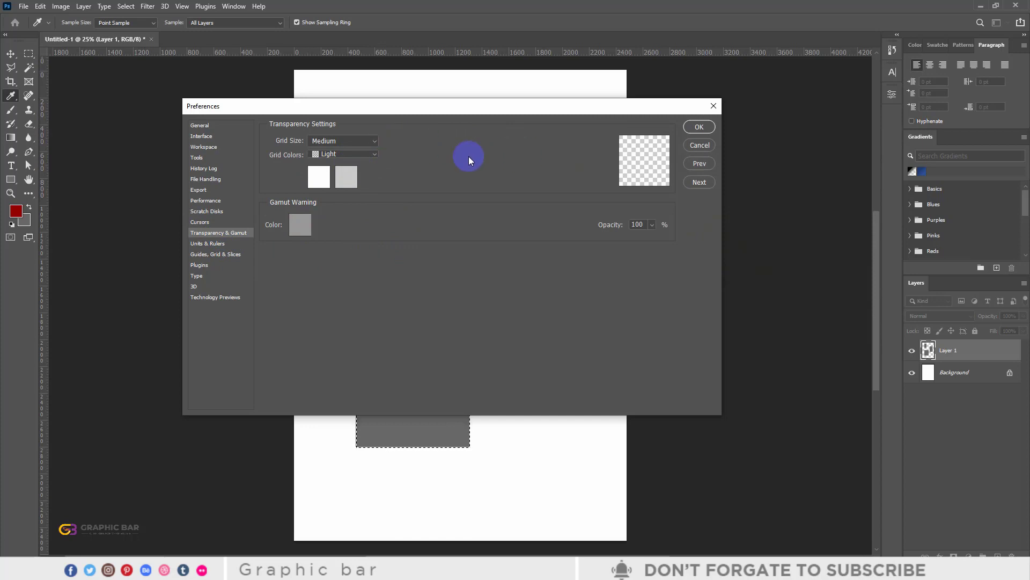
- Try the Small and Medium transparency grid sizes, and set the grid size to Large
click(361, 146)
click(325, 160)
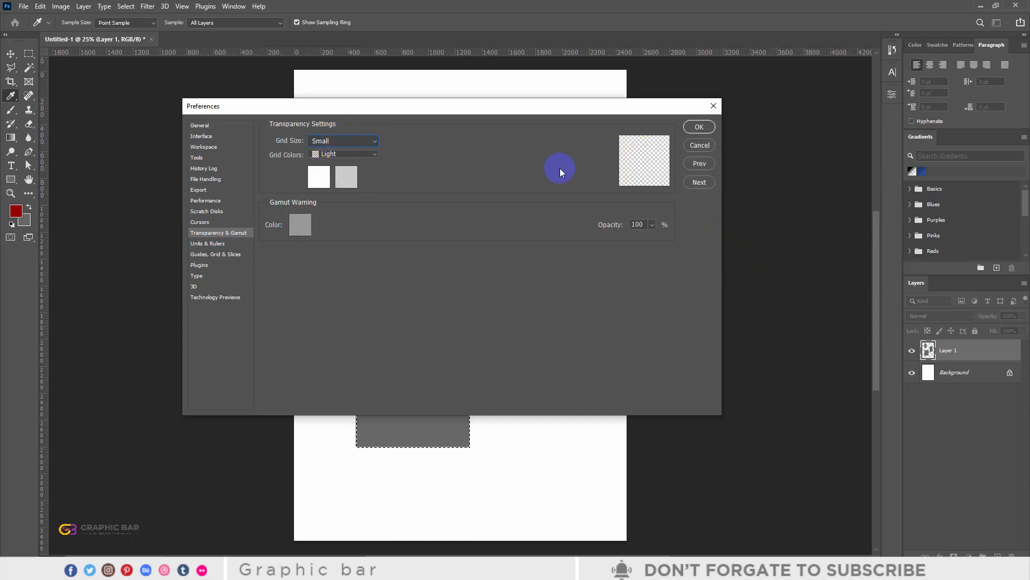
click(363, 142)
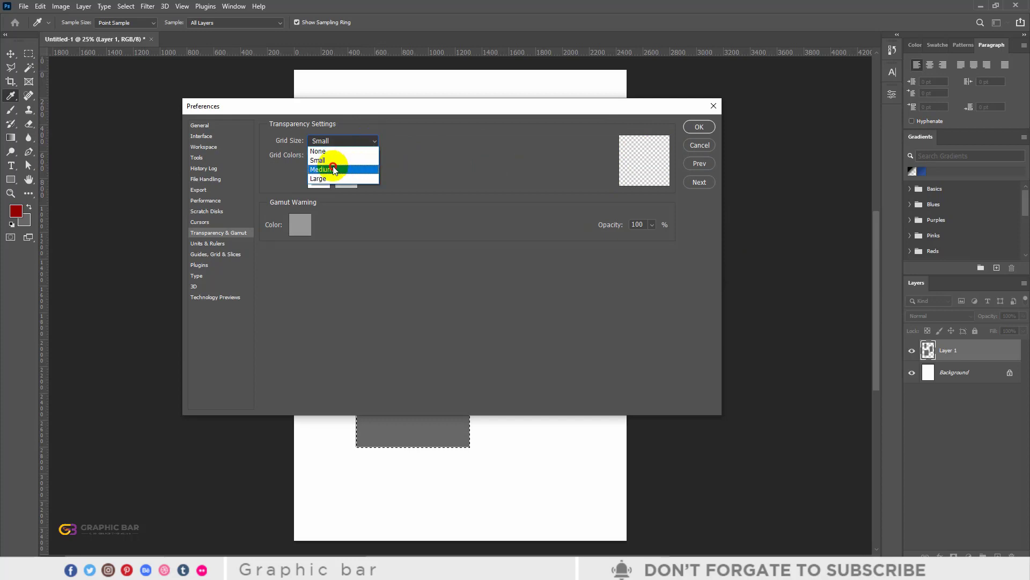
click(334, 166)
click(365, 141)
click(338, 173)
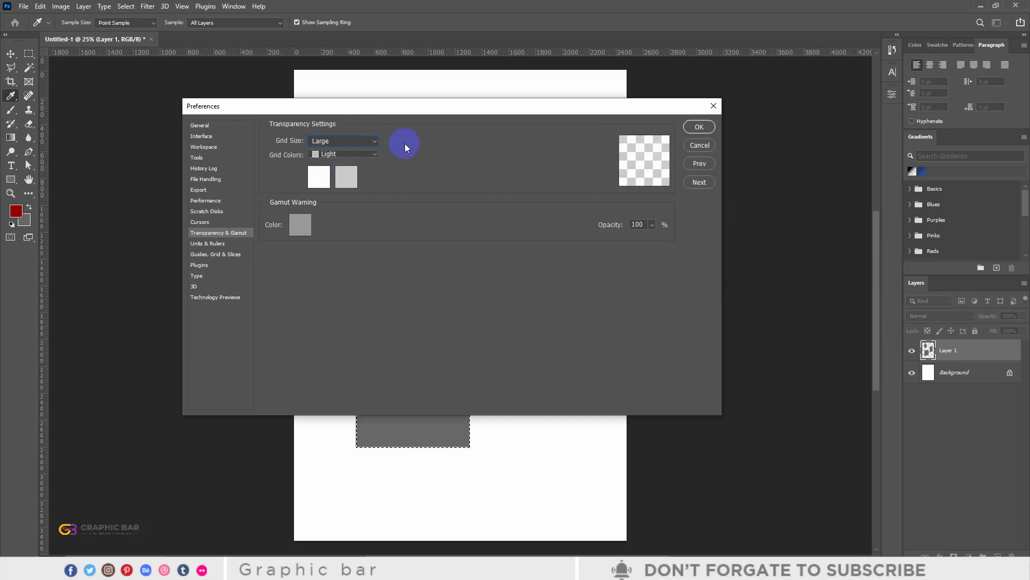
- Try the Dark transparency grid colors, and switch the grid color preset to Green
click(377, 154)
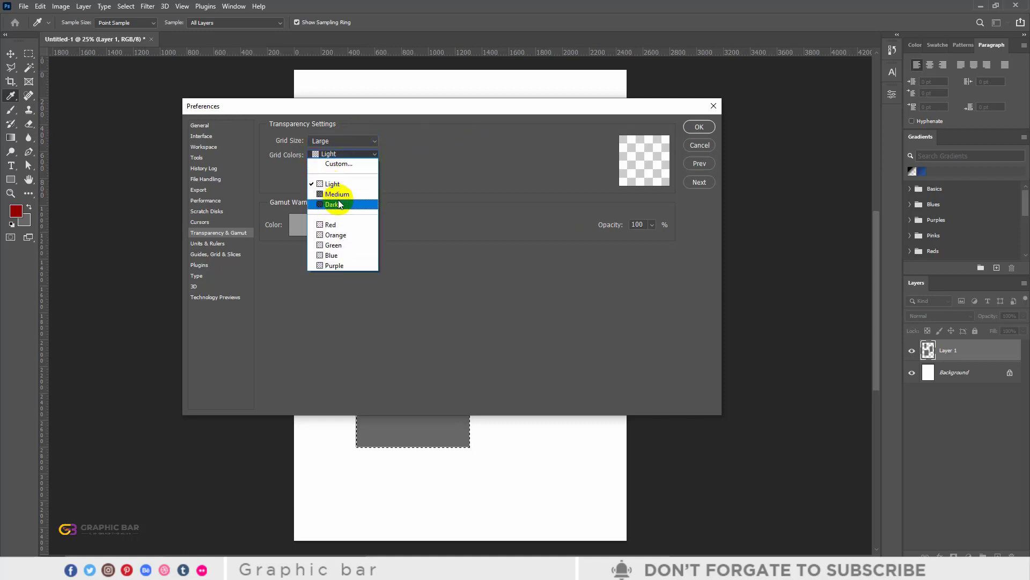
click(337, 200)
click(366, 154)
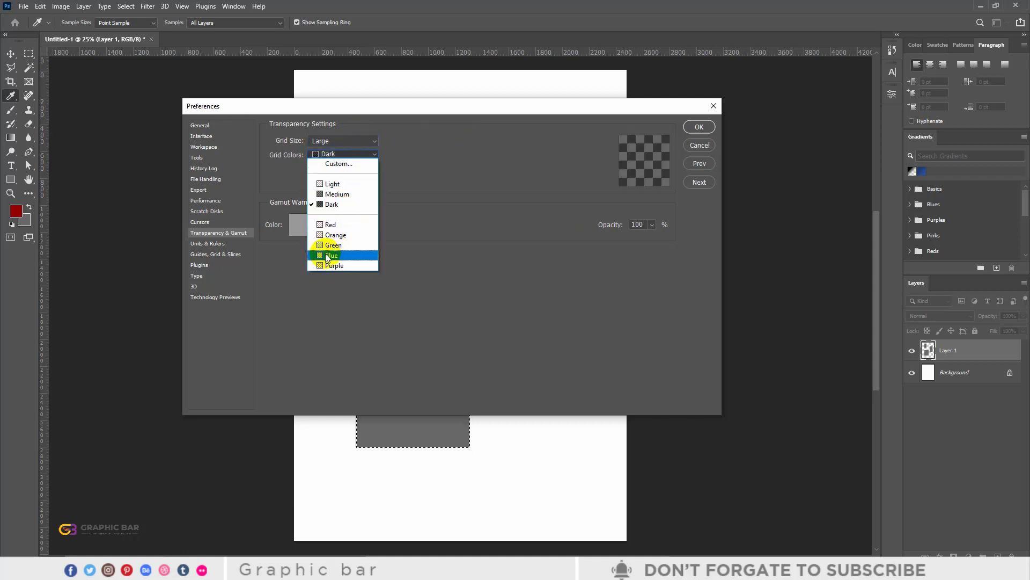
click(343, 250)
- Customize the two transparency grid colors, making the green one dark green and the white one red (bc0000)
click(346, 176)
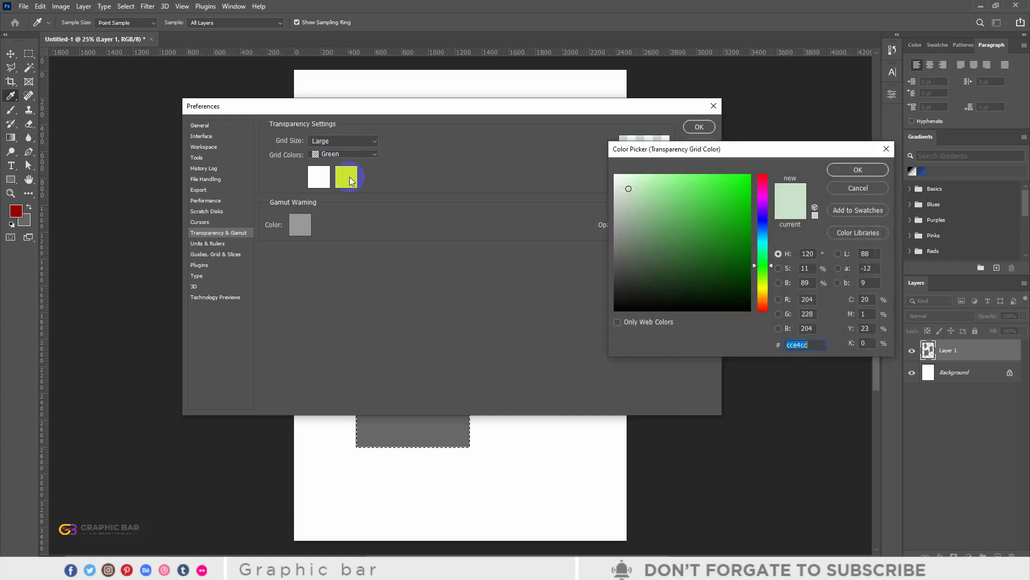
drag(695, 236, 751, 262)
click(857, 169)
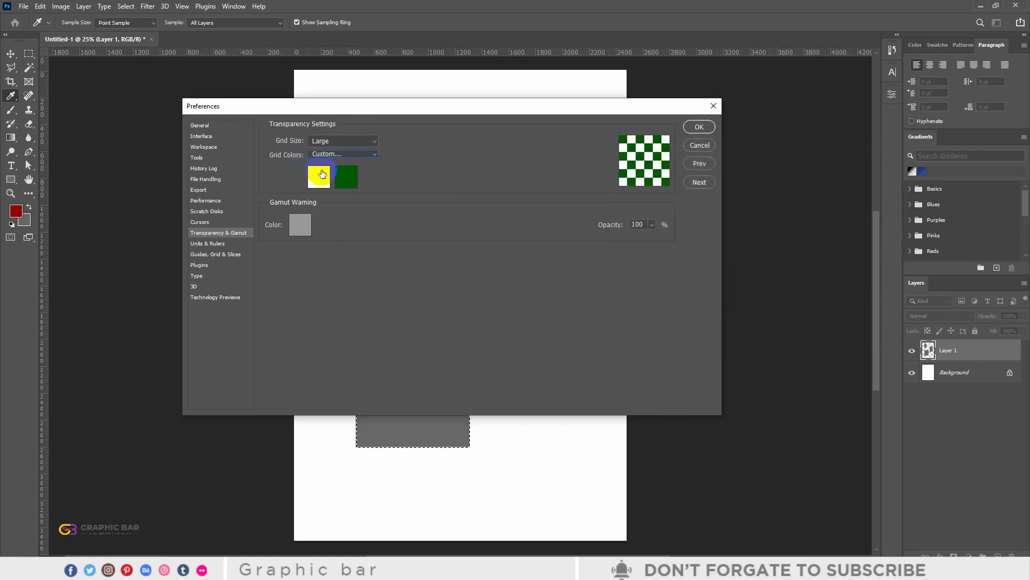
click(319, 176)
drag(720, 231, 749, 180)
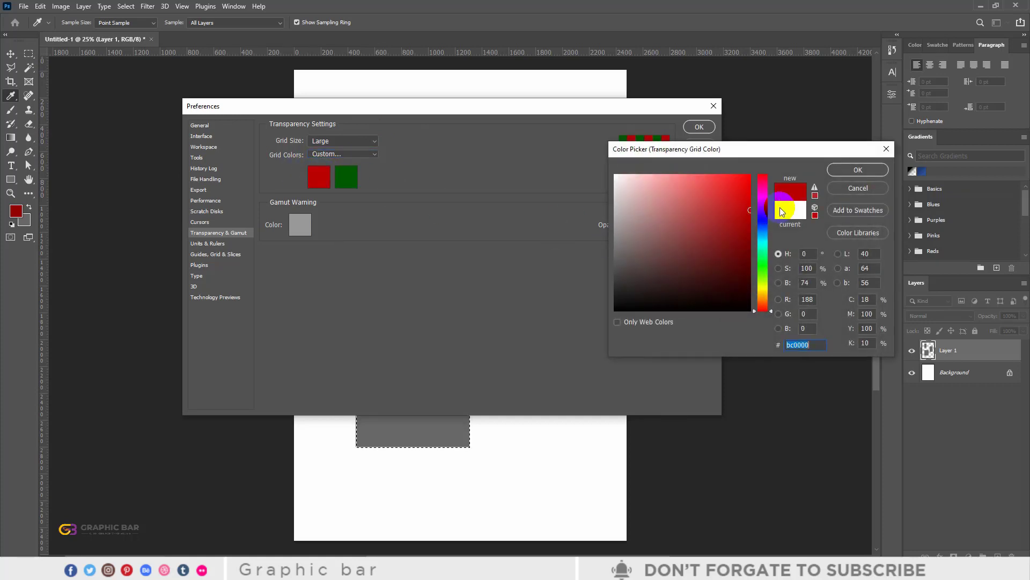
click(858, 170)
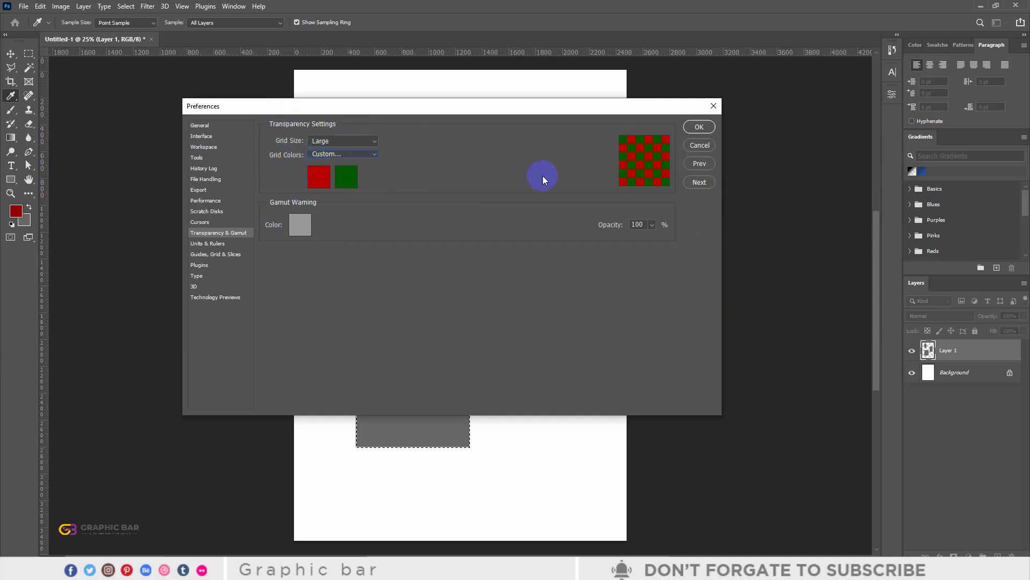
- View the Units & Rulers preferences, and close the dialog without applying the changes
click(205, 245)
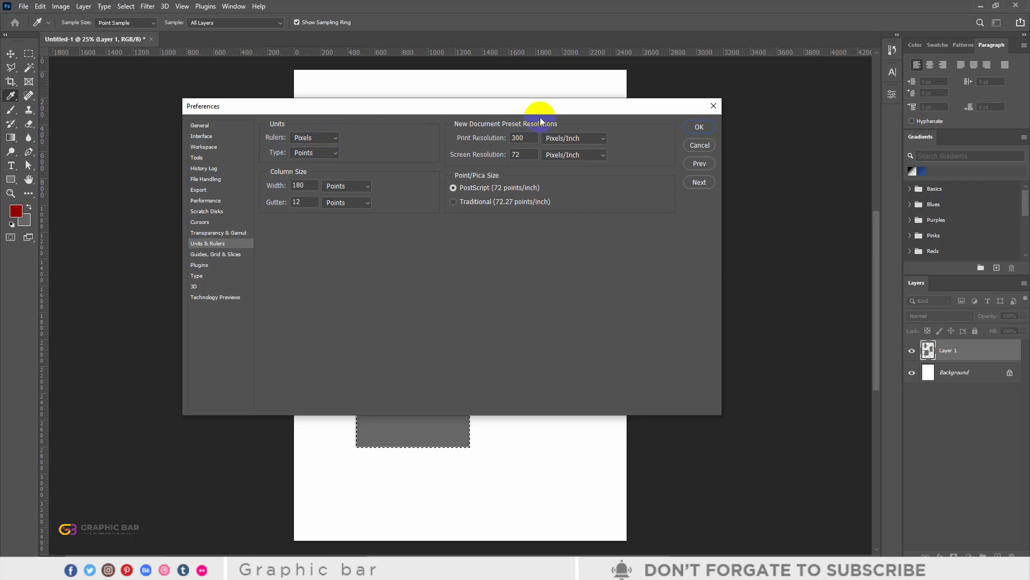
click(714, 105)
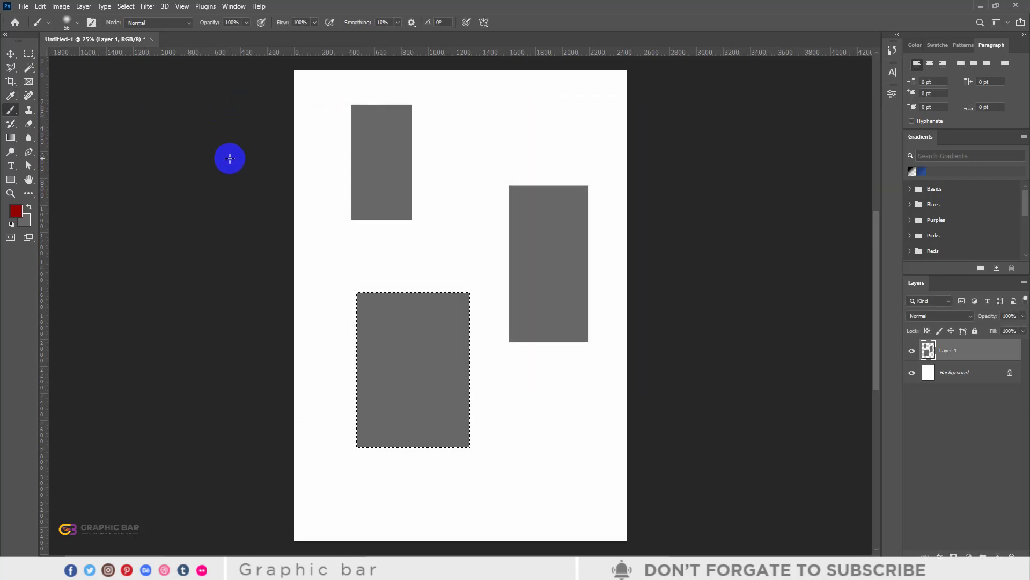
- Hide the rulers around the canvas and show them again
key(ctrl+r)
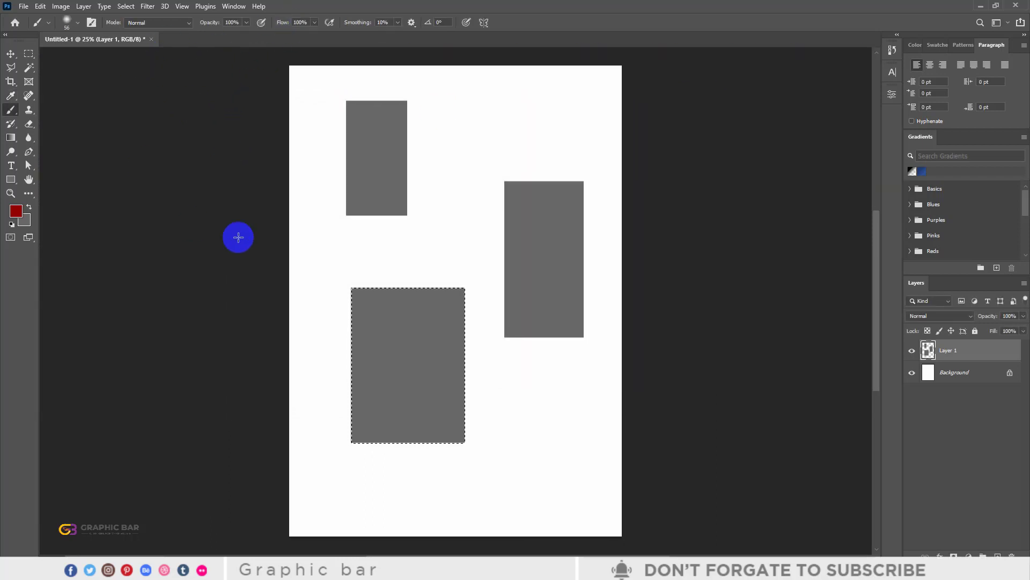
click(621, 88)
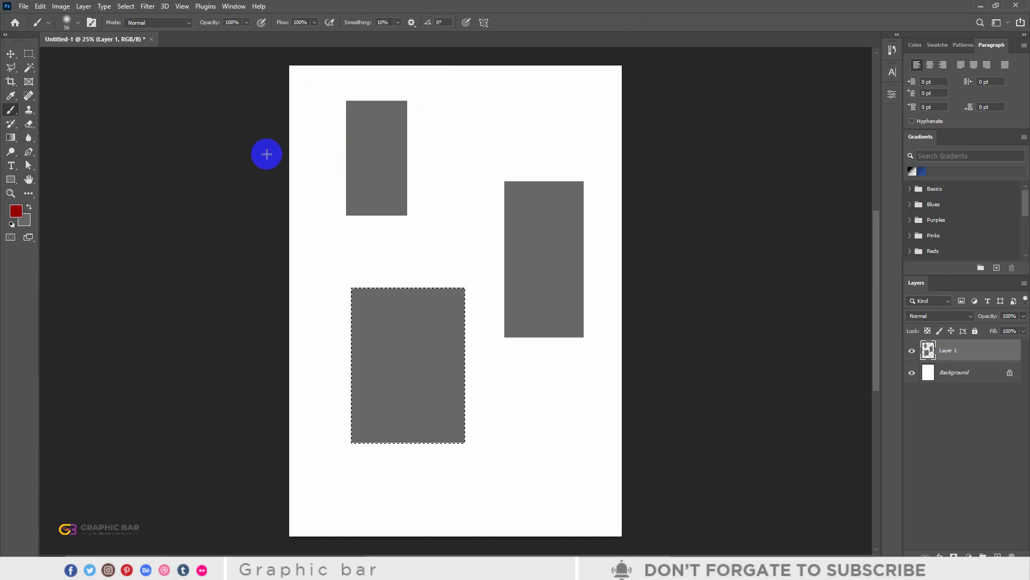
key(ctrl+r)
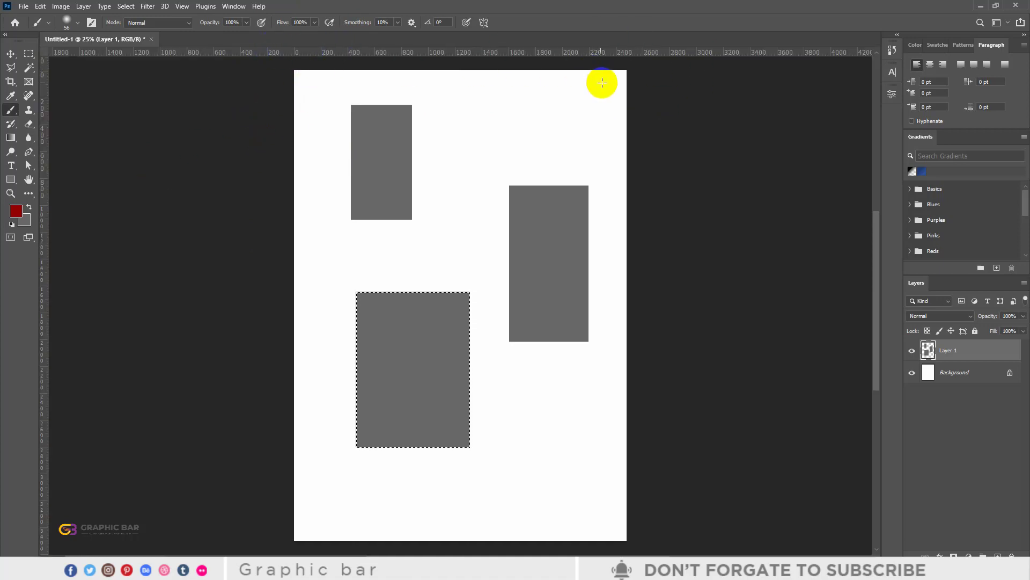
- Place two horizontal guides across the upper part of the canvas, and undo them
drag(470, 52, 472, 128)
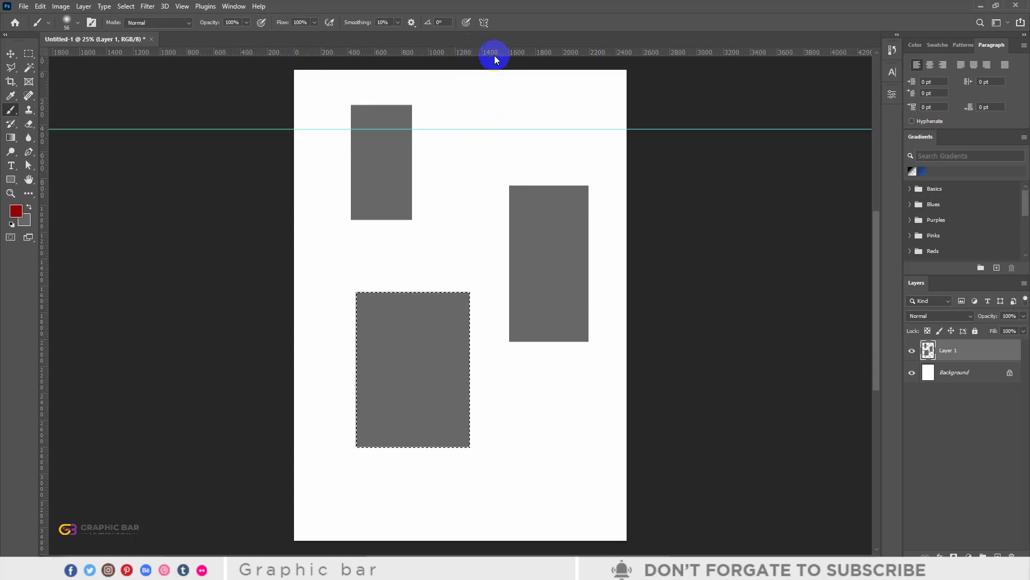
drag(492, 52, 493, 146)
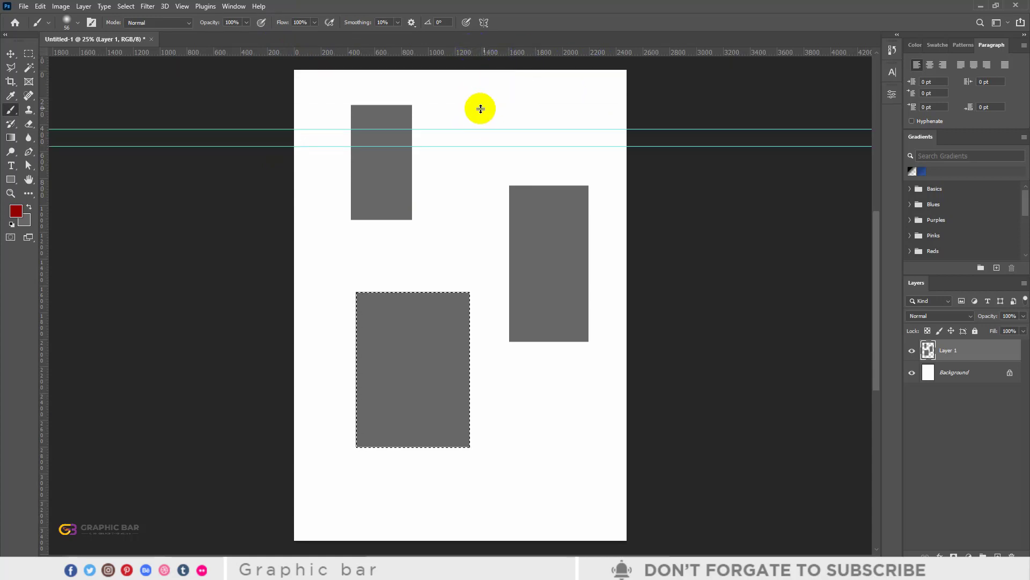
drag(480, 108, 482, 107)
key(ctrl+z)
key(ctrl+z)
key(ctrl+z)
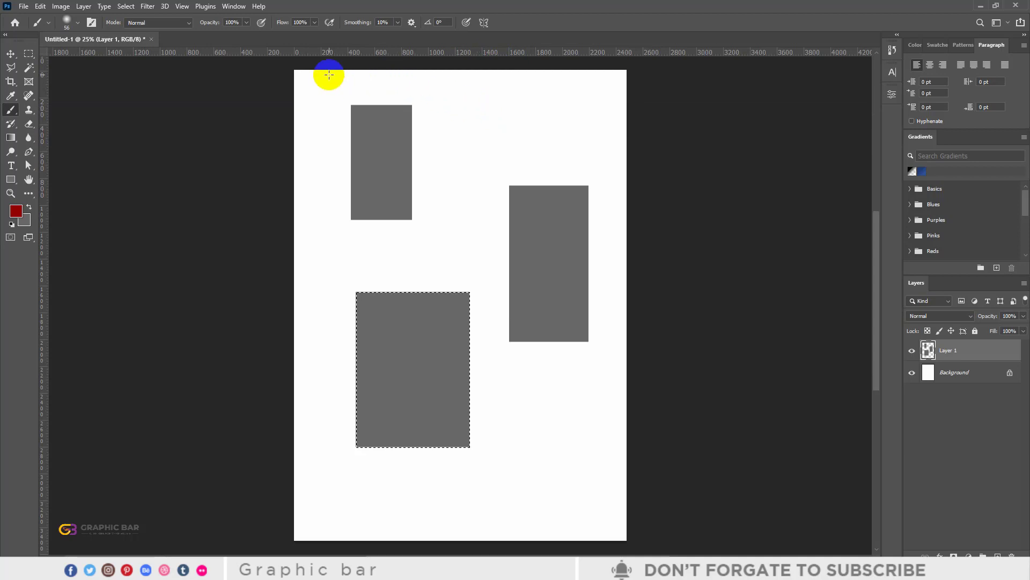
- Toggle the rulers off and on, and place a horizontal guide across the upper gray rectangle
key(ctrl+r)
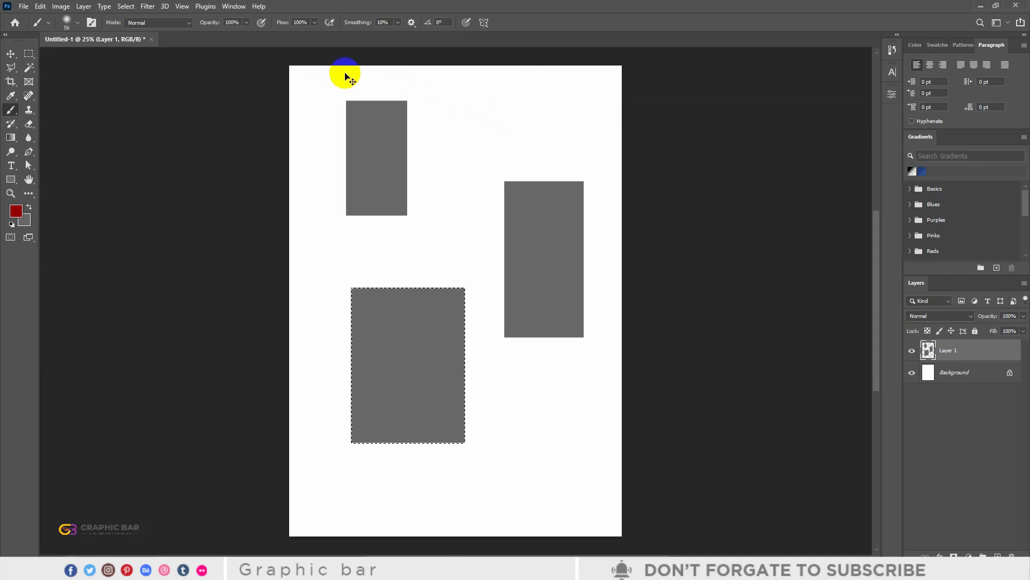
key(ctrl+r)
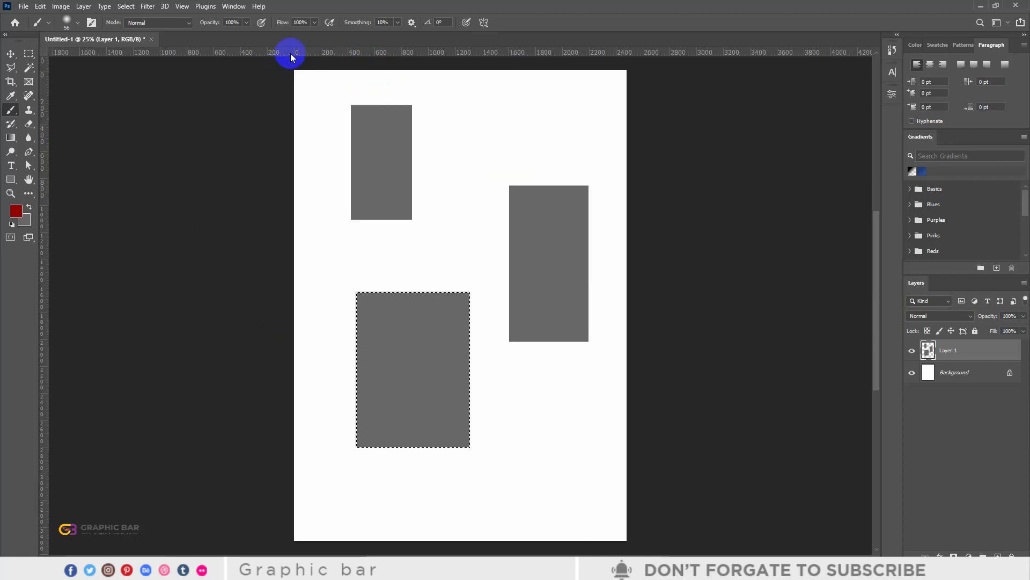
drag(291, 54, 301, 128)
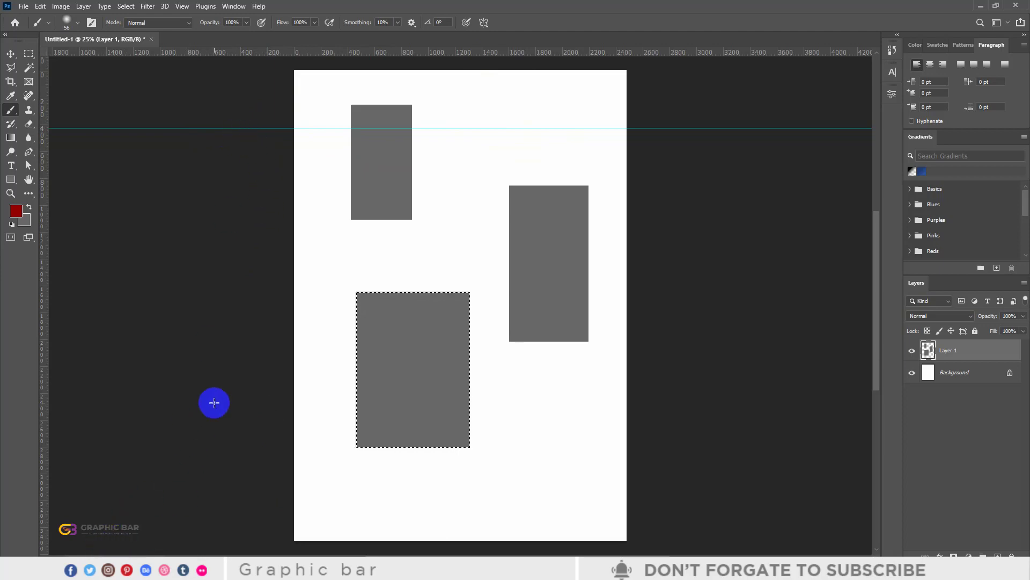
- Review the available ruler units in the Units & Rulers preferences, and the Guides, Grid & Slices settings
key(ctrl+k)
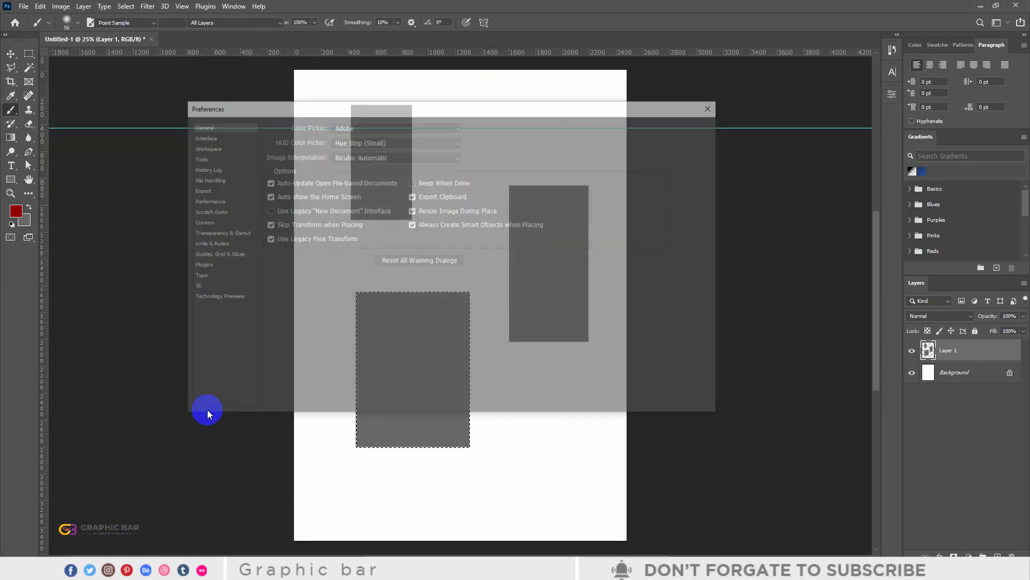
click(209, 244)
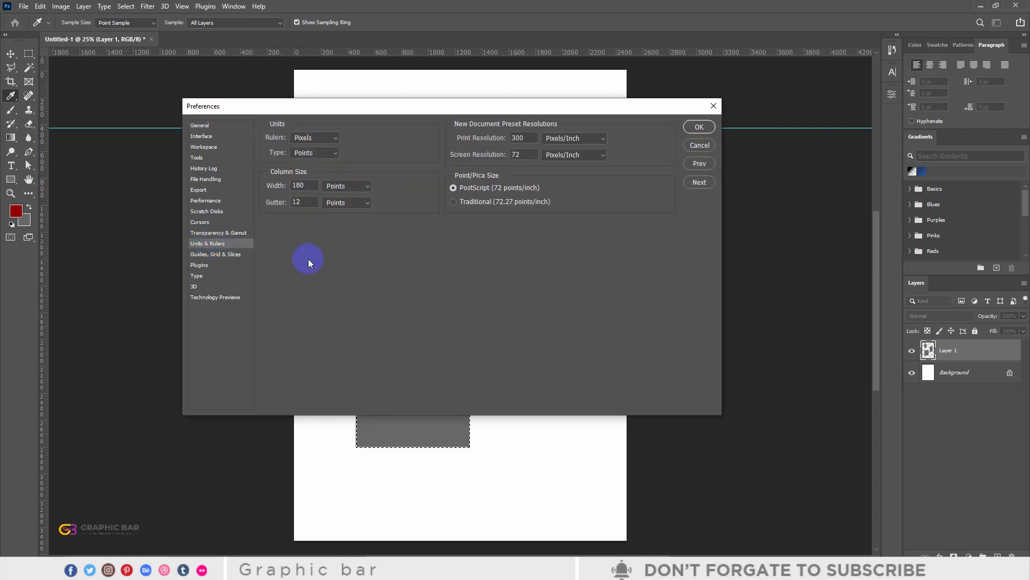
click(322, 138)
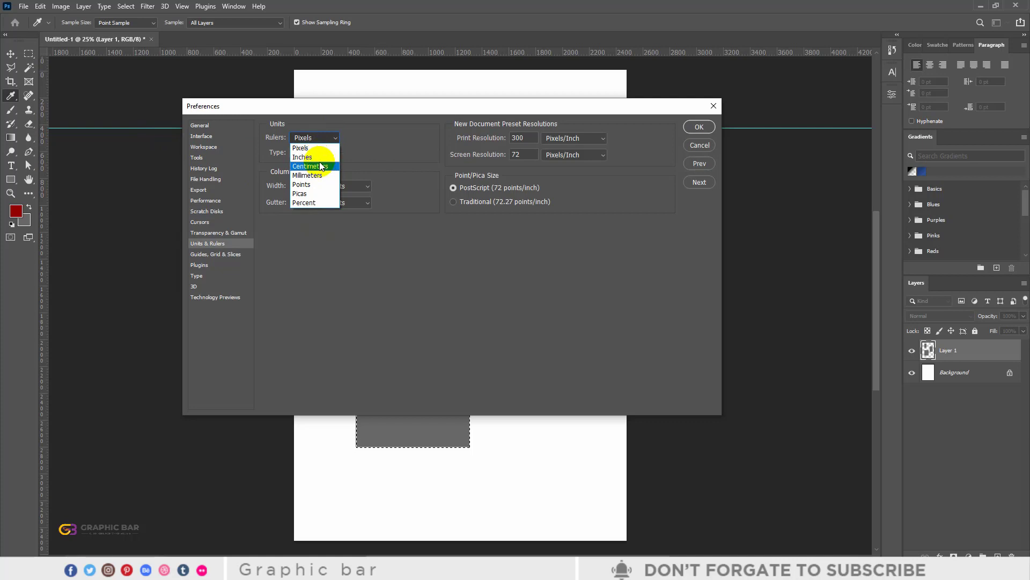
click(365, 140)
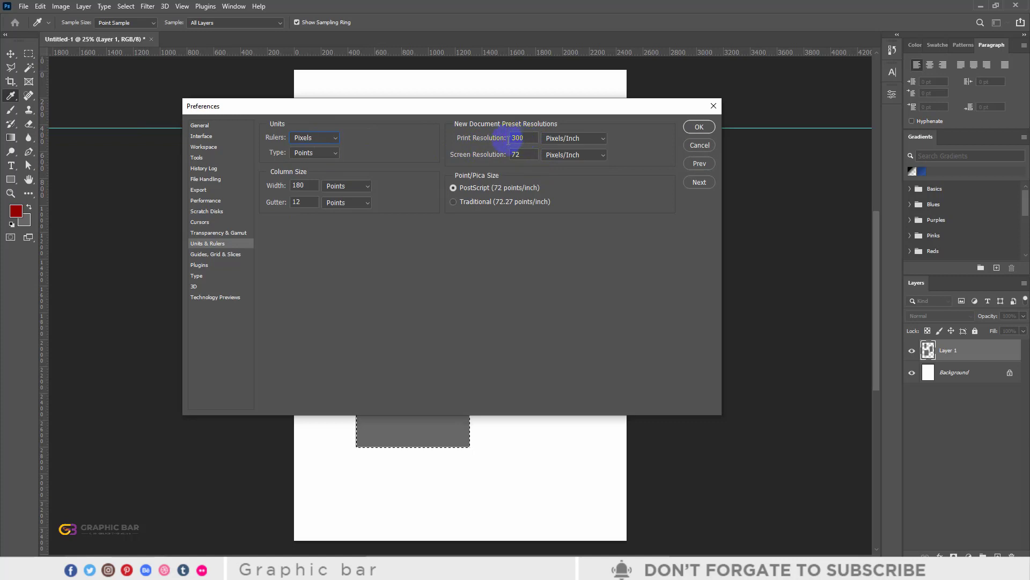
click(215, 254)
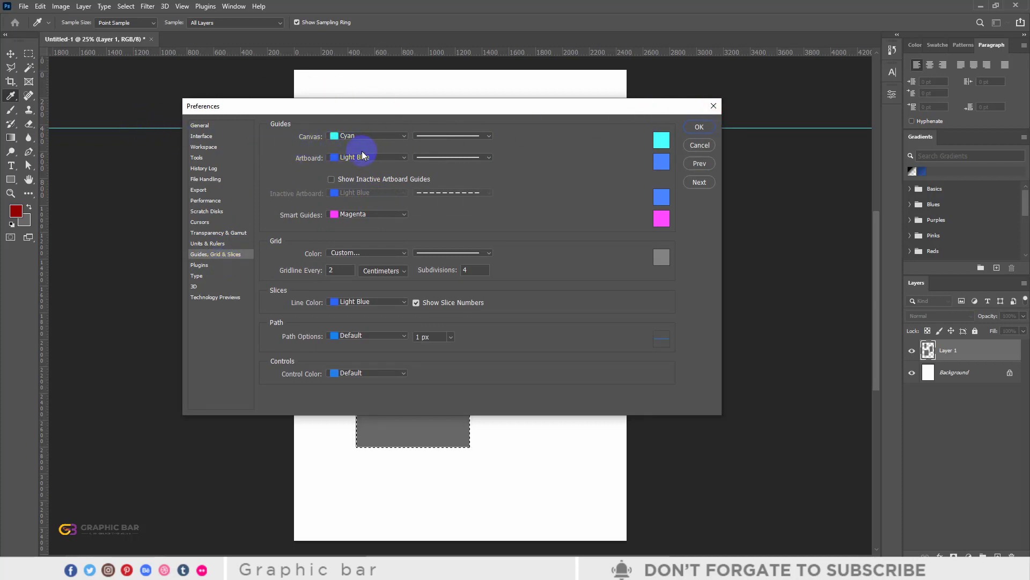
click(460, 103)
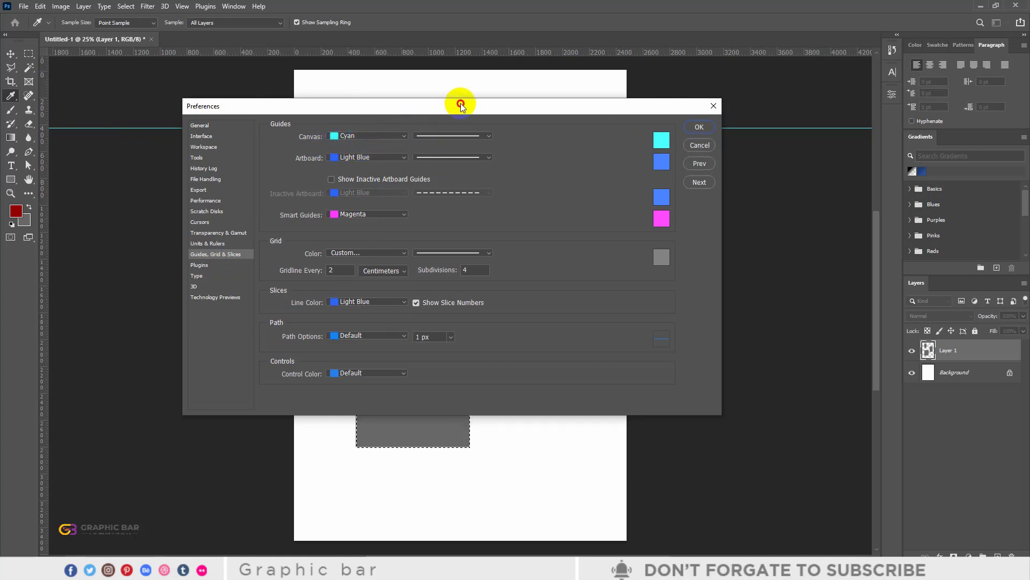
click(730, 103)
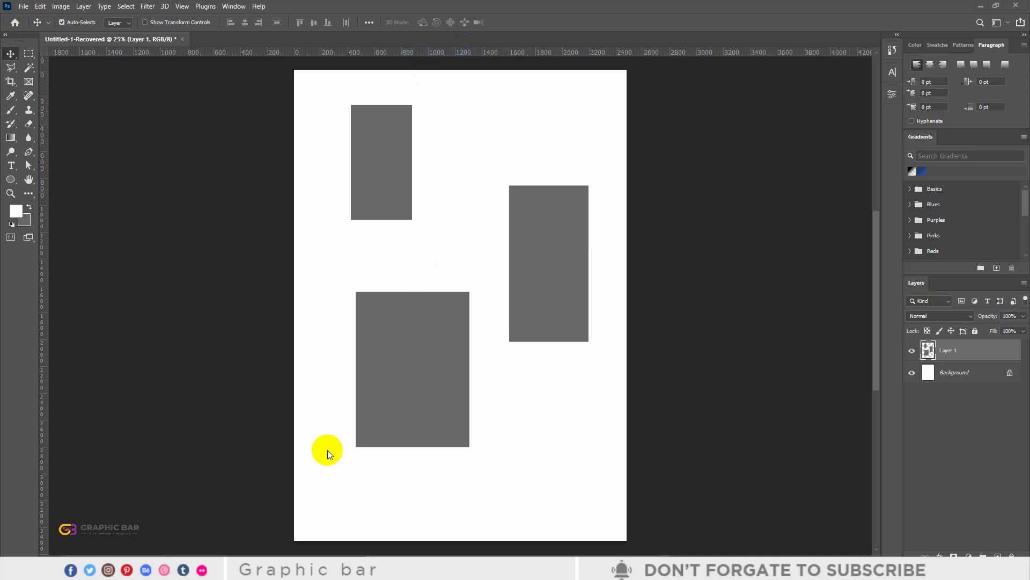
- Place a horizontal guide just below the middle of the upper gray rectangle in the recovered document
click(363, 165)
drag(425, 53, 423, 175)
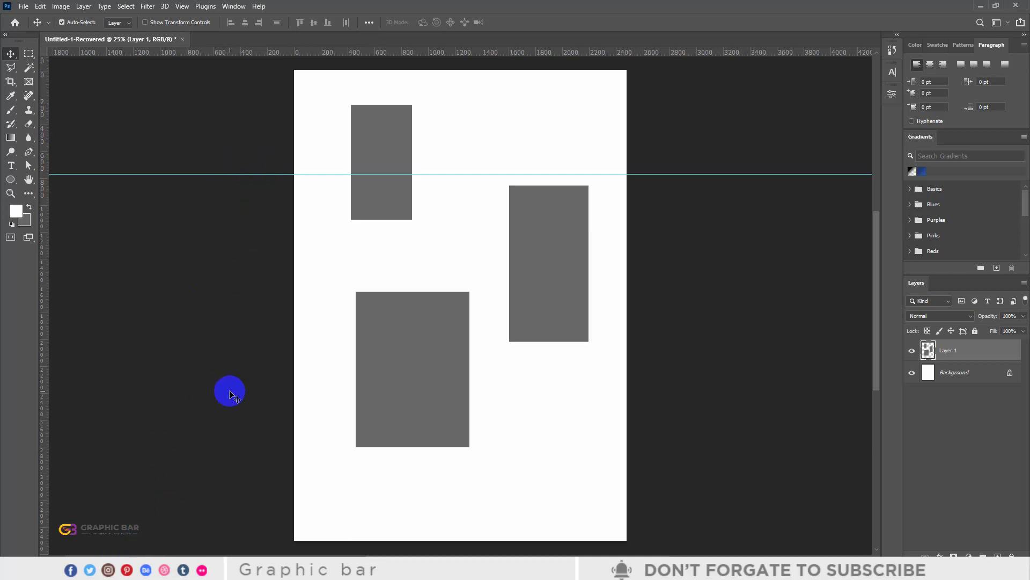
- Set the canvas guide color to Light Red in the Guides, Grid & Slices preferences
key(ctrl+k)
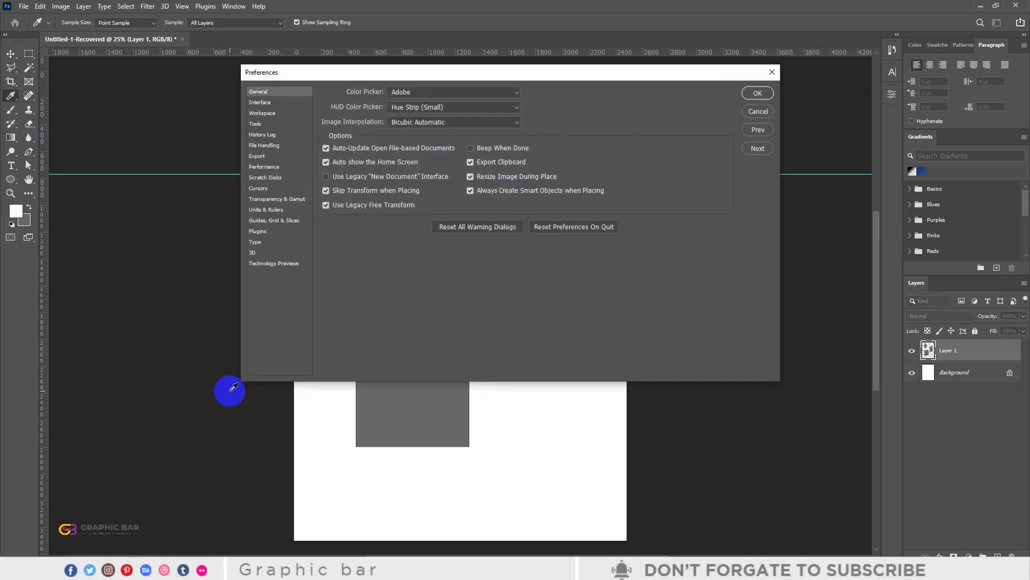
click(273, 210)
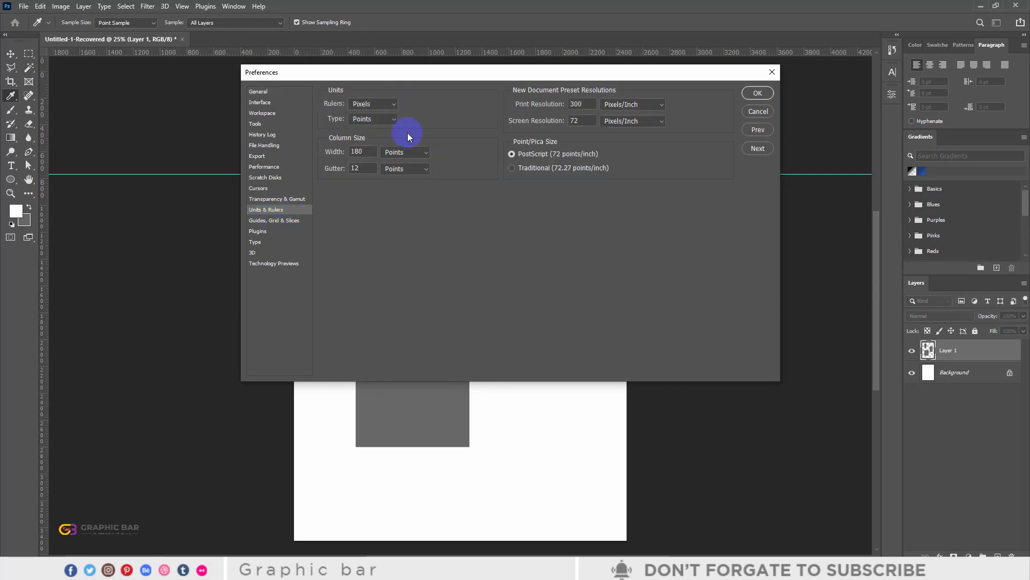
click(272, 221)
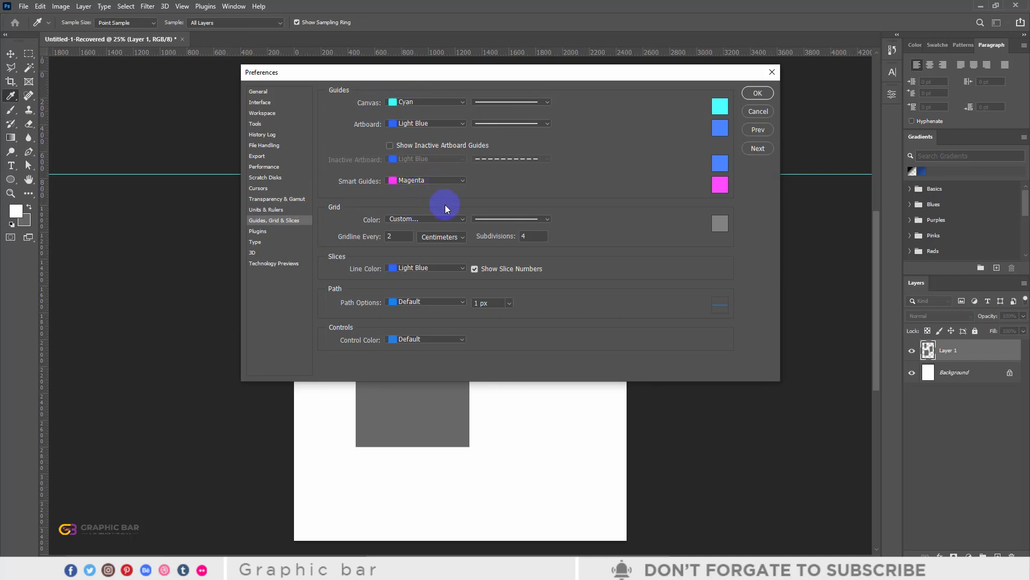
click(207, 176)
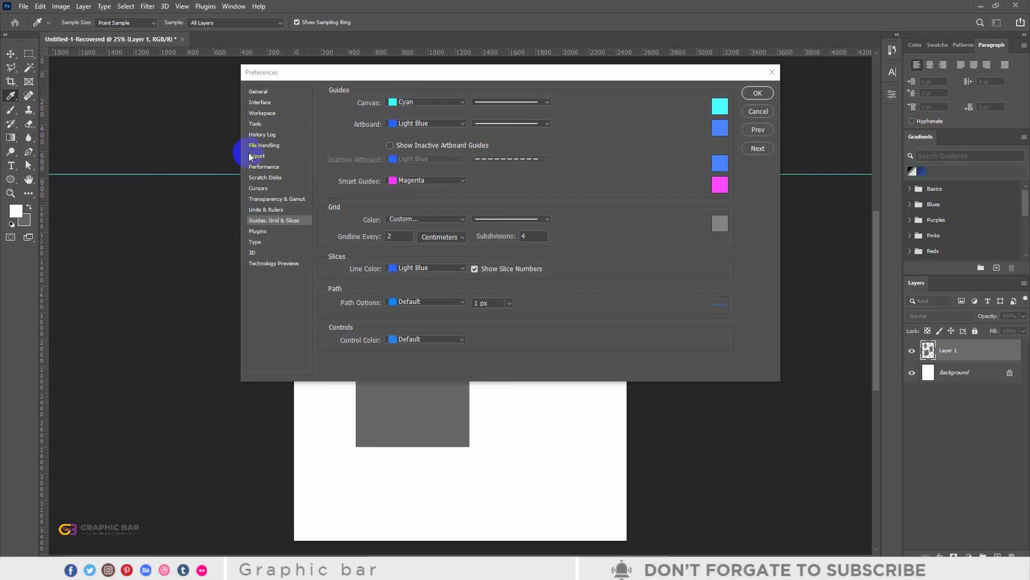
click(460, 101)
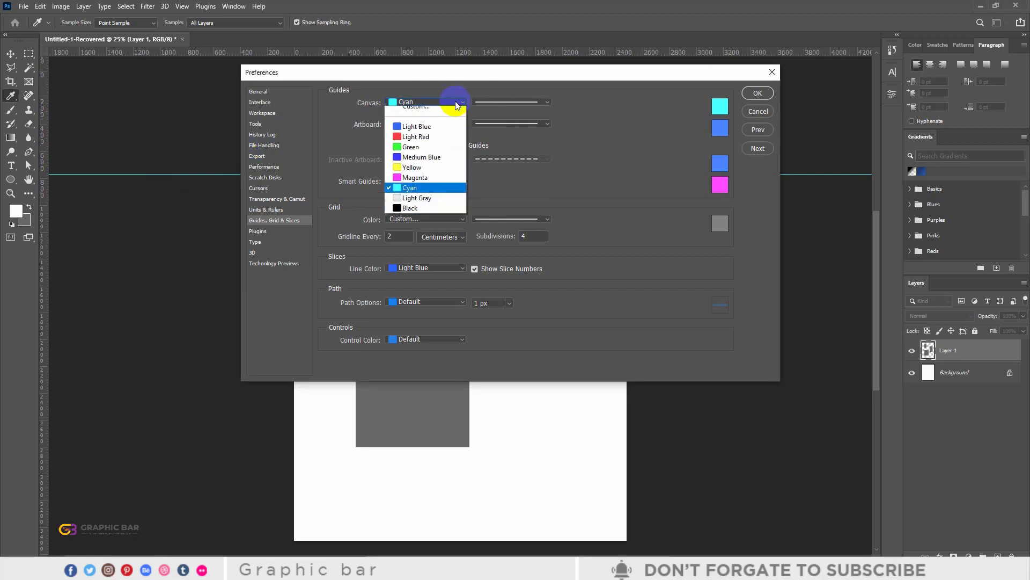
click(422, 147)
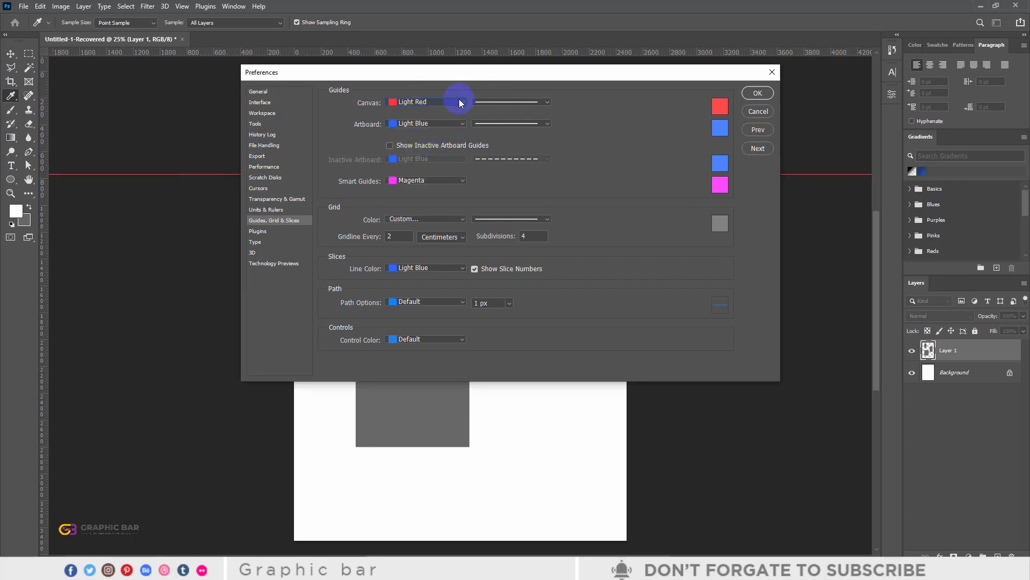
drag(202, 126, 193, 175)
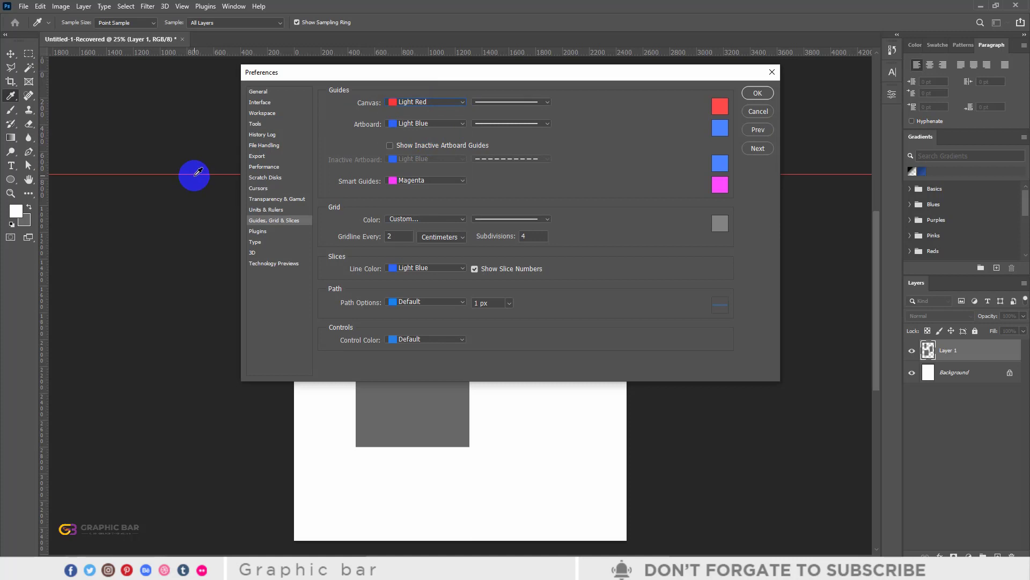
- Set the canvas guide color to Magenta, and try the dashed line style before restoring the solid line
click(460, 101)
click(418, 183)
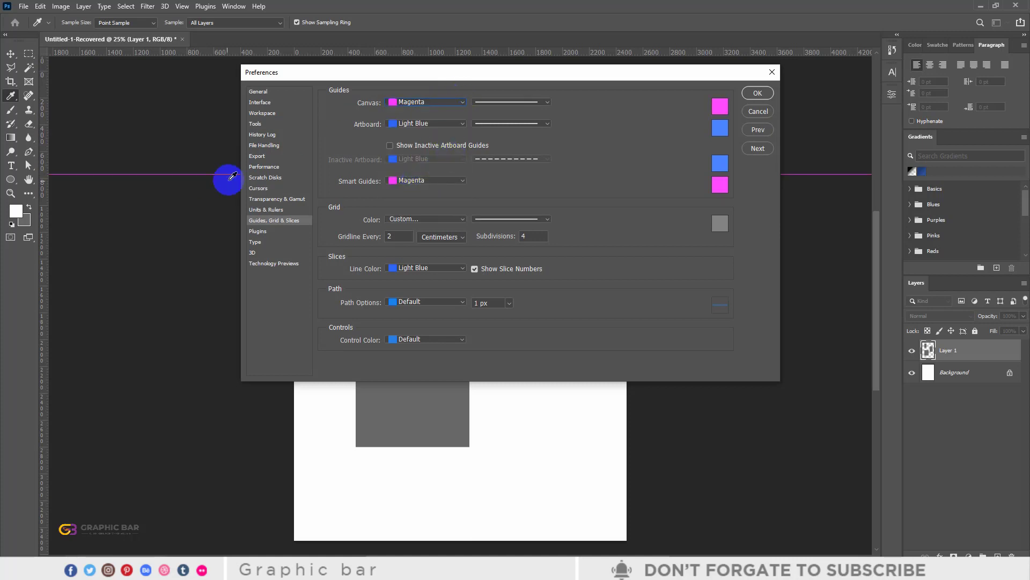
click(515, 103)
click(483, 119)
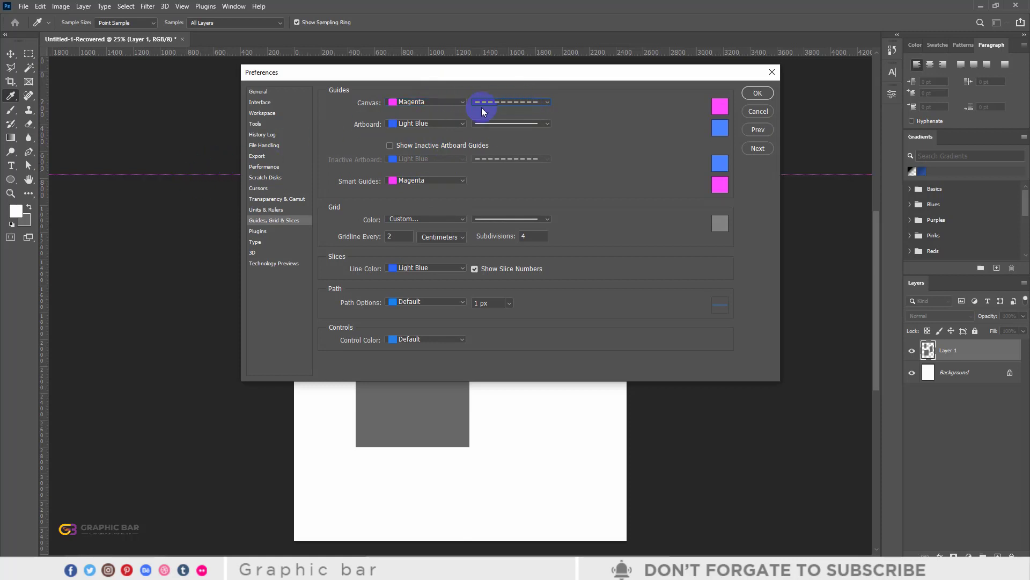
click(545, 102)
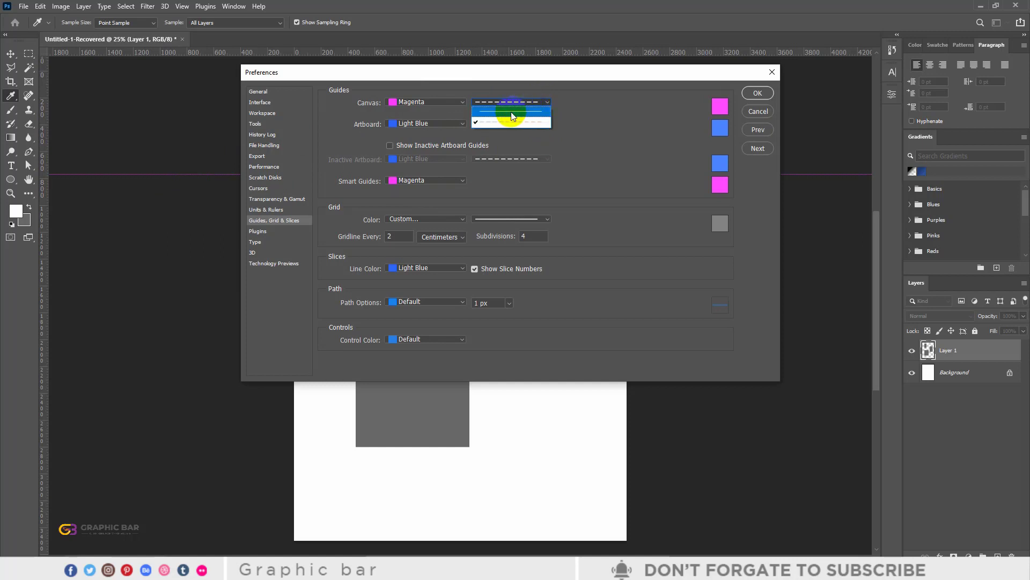
click(508, 113)
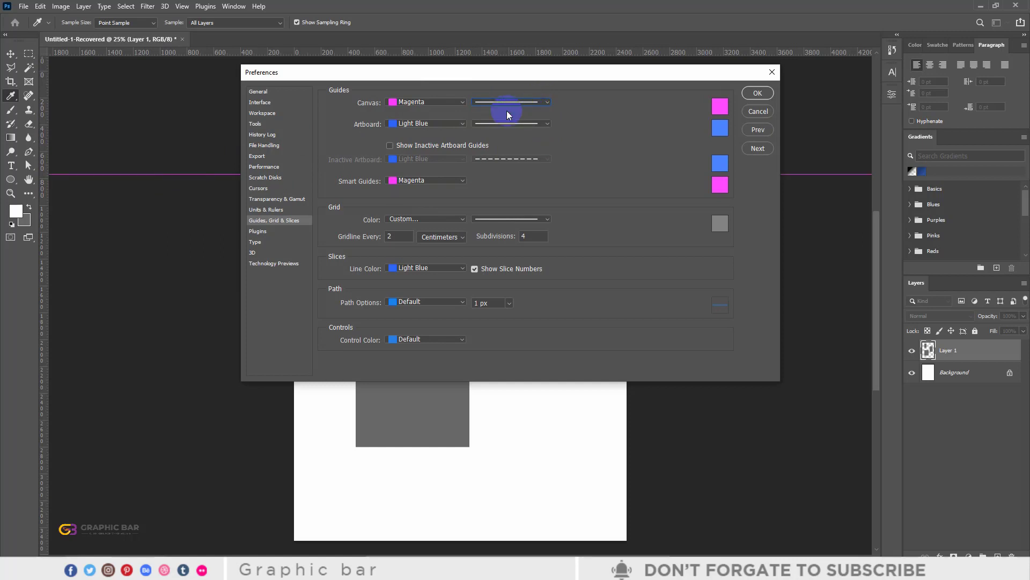
- Try Light Red as the artboard guide color, and set it to Light Gray instead
click(458, 123)
click(418, 164)
click(463, 125)
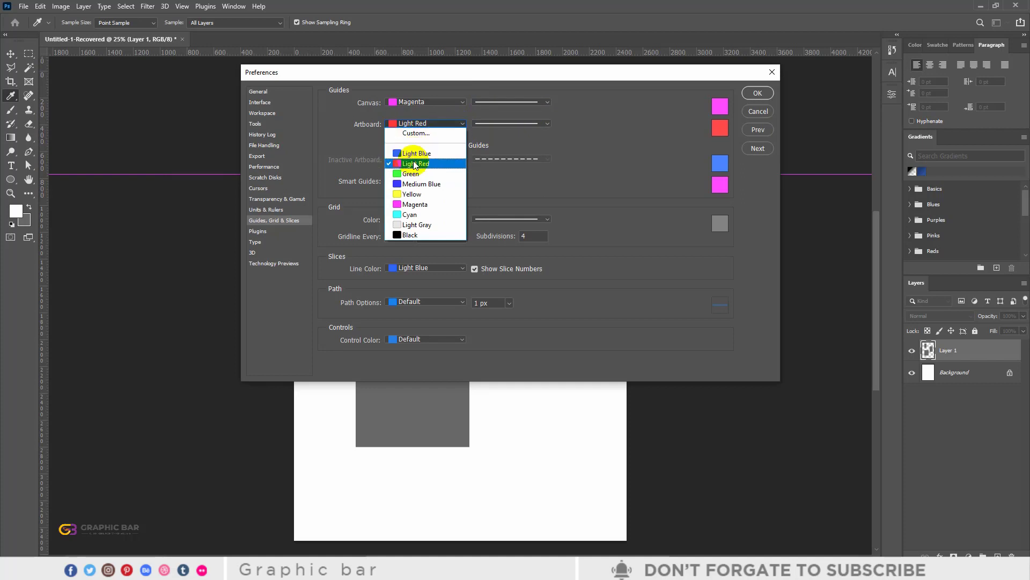
click(414, 224)
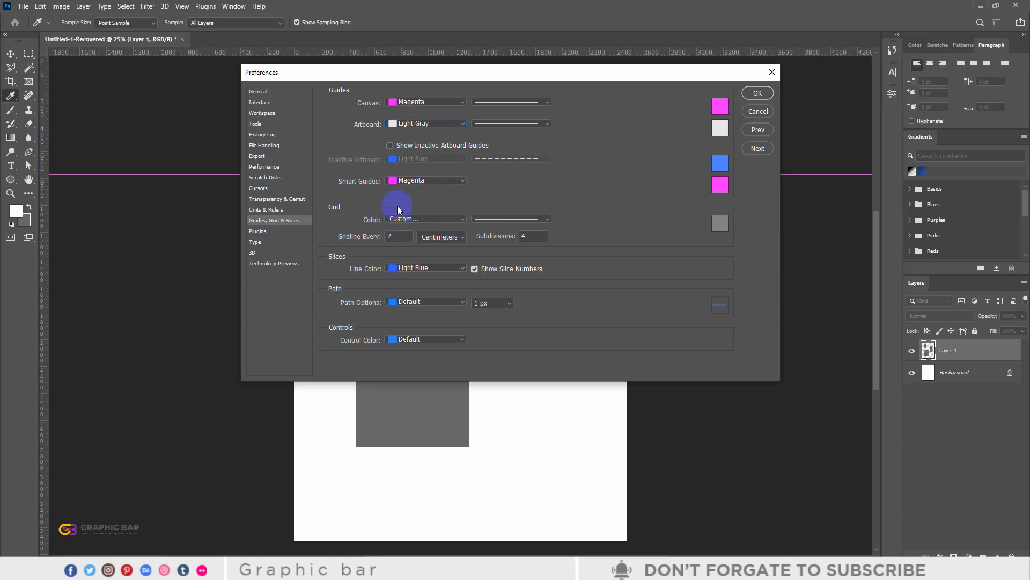
- Review the Plugins, Type, 3D, Technology Previews, General, Interface, Workspace and History Log preference pages
click(263, 232)
click(261, 244)
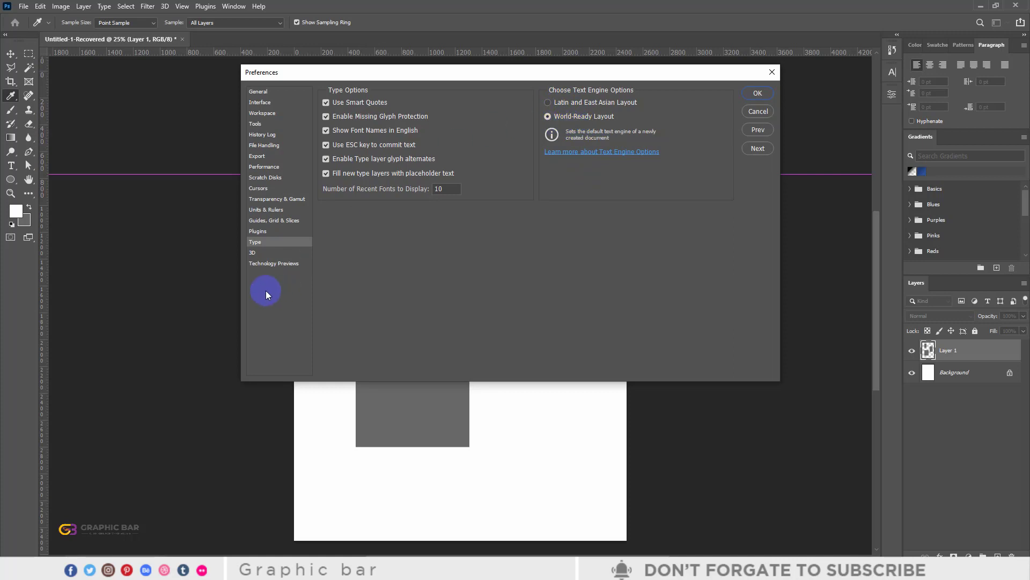
click(258, 253)
click(287, 263)
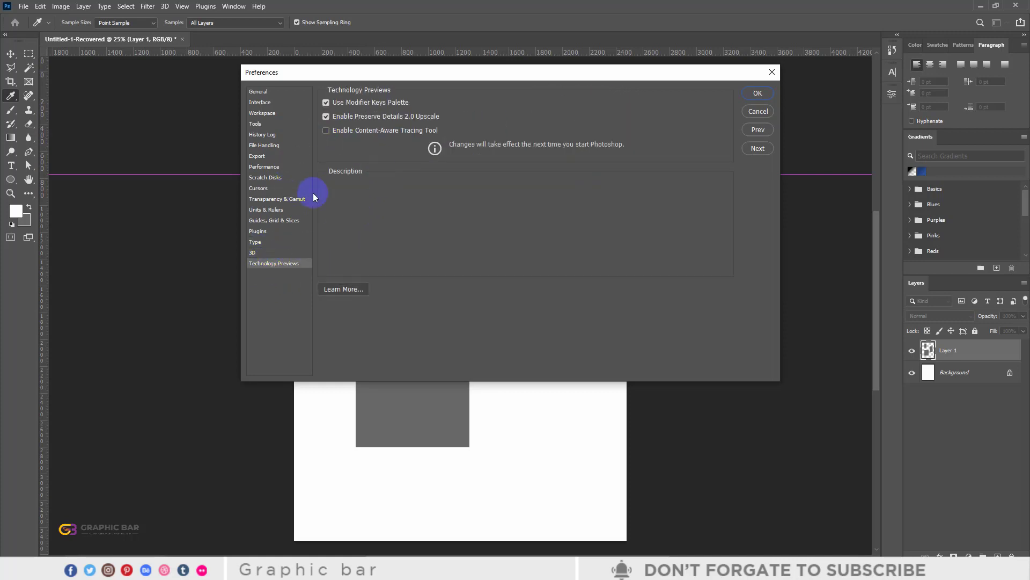
click(262, 92)
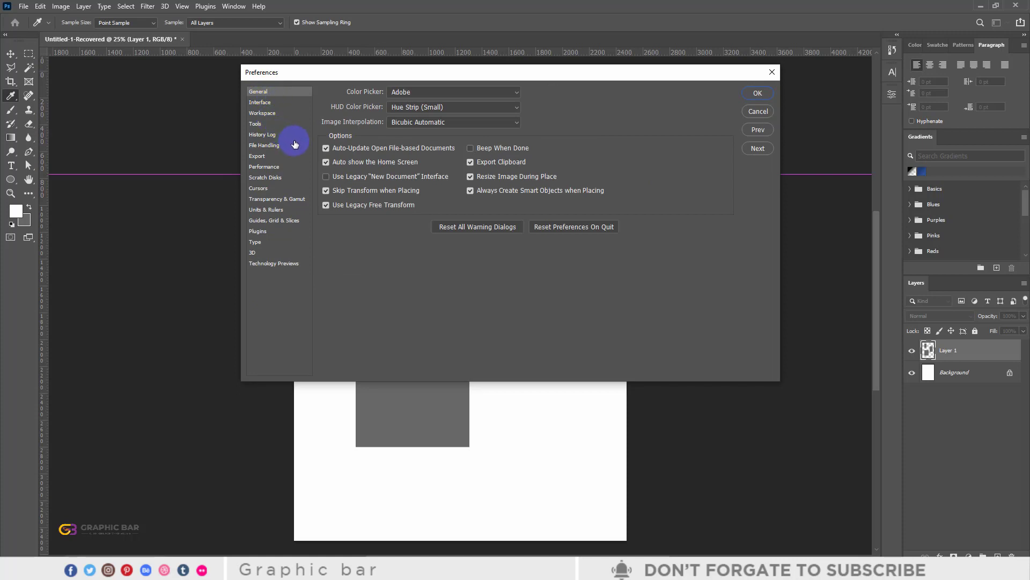
click(266, 103)
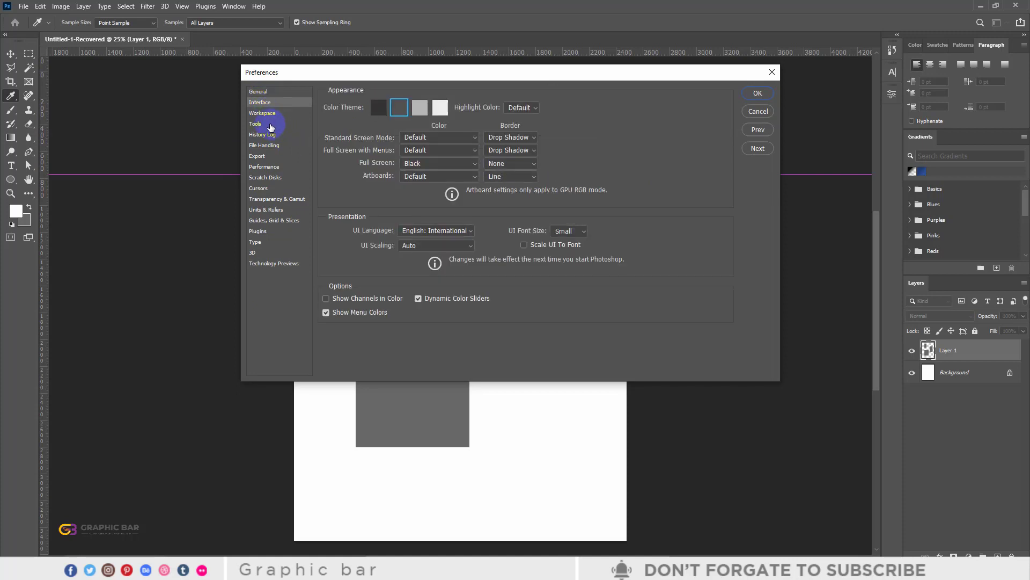
click(263, 113)
click(263, 136)
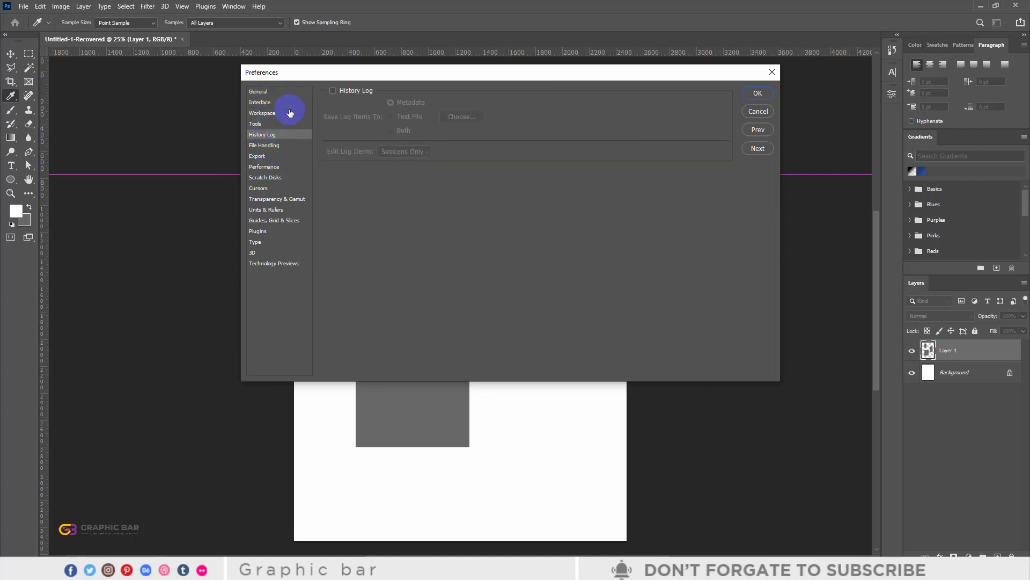
- Return to the General preferences and reposition the Preferences dialog to examine its options and reset commands
click(269, 92)
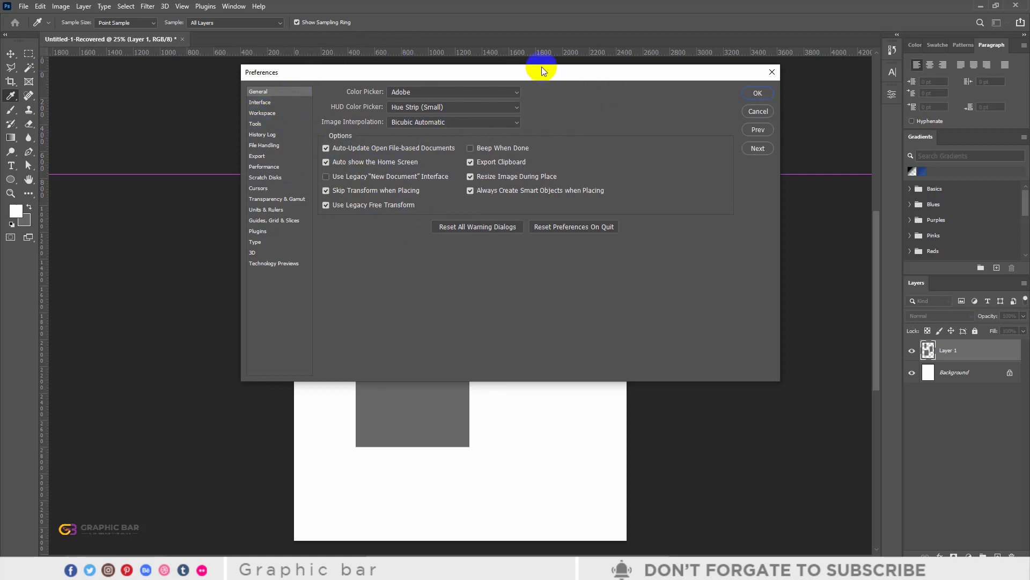
drag(541, 68, 481, 92)
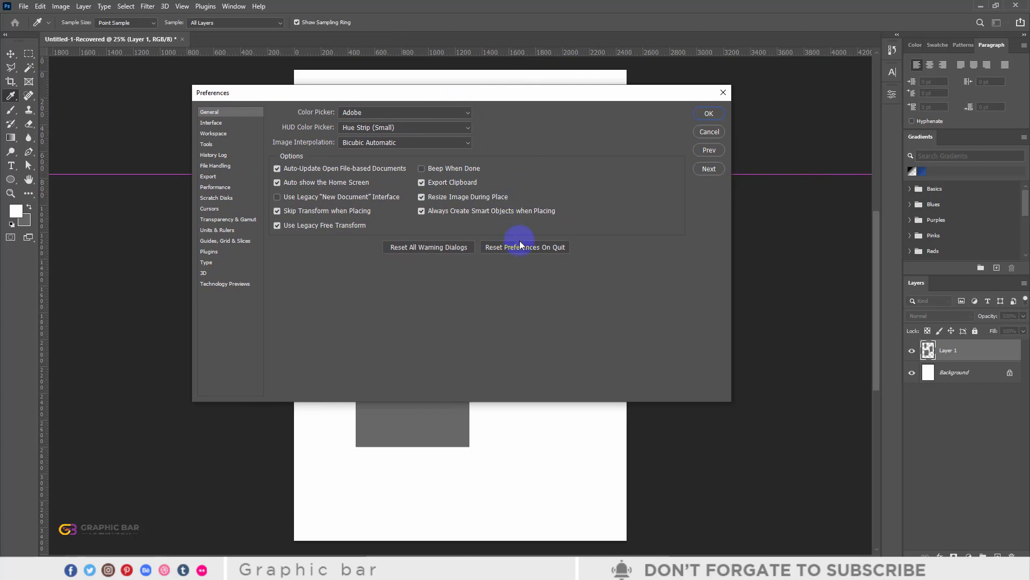
drag(515, 94, 480, 96)
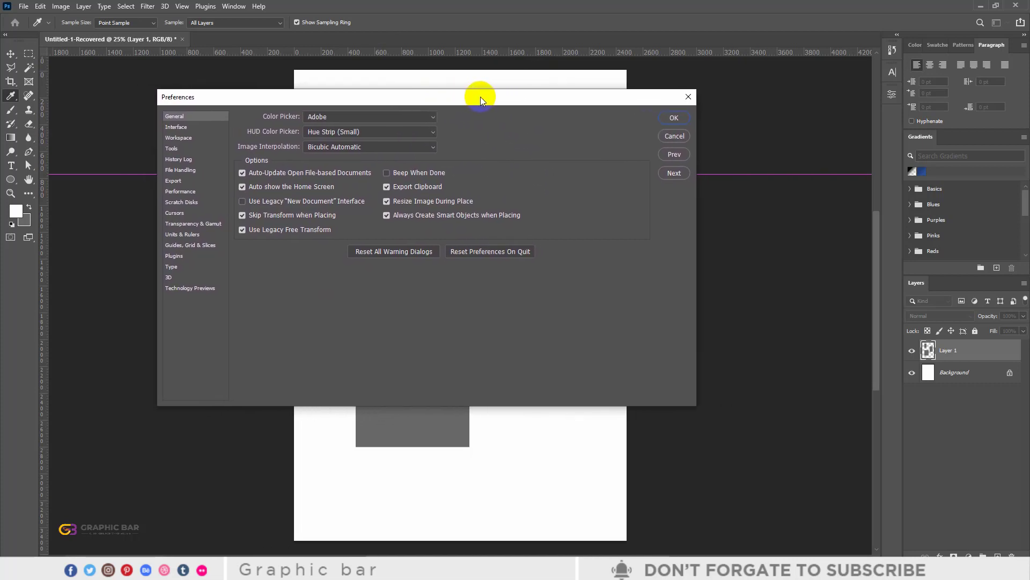